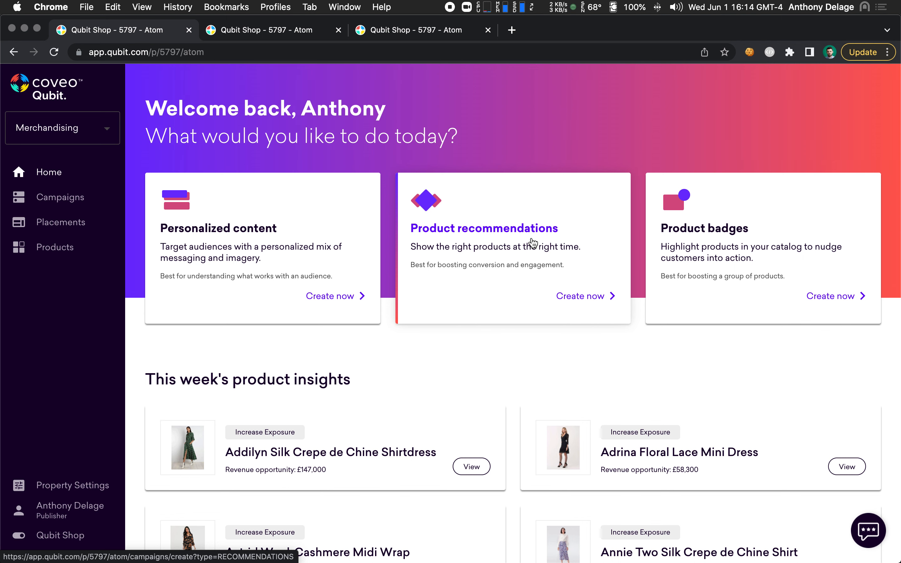
# Start a new product recommendations campaign and place it on PDP Recommendations
pyautogui.click(532, 242)
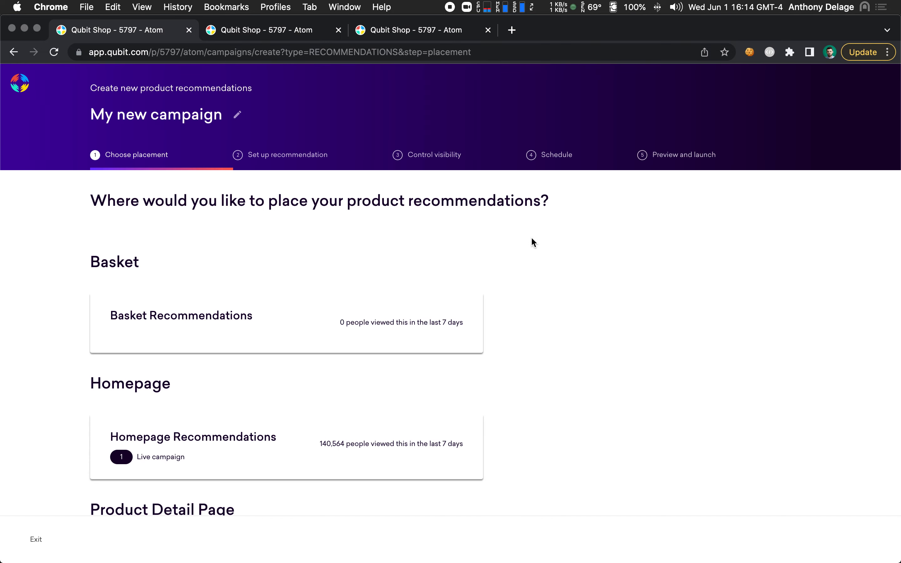
pyautogui.scroll(-3, 532, 241)
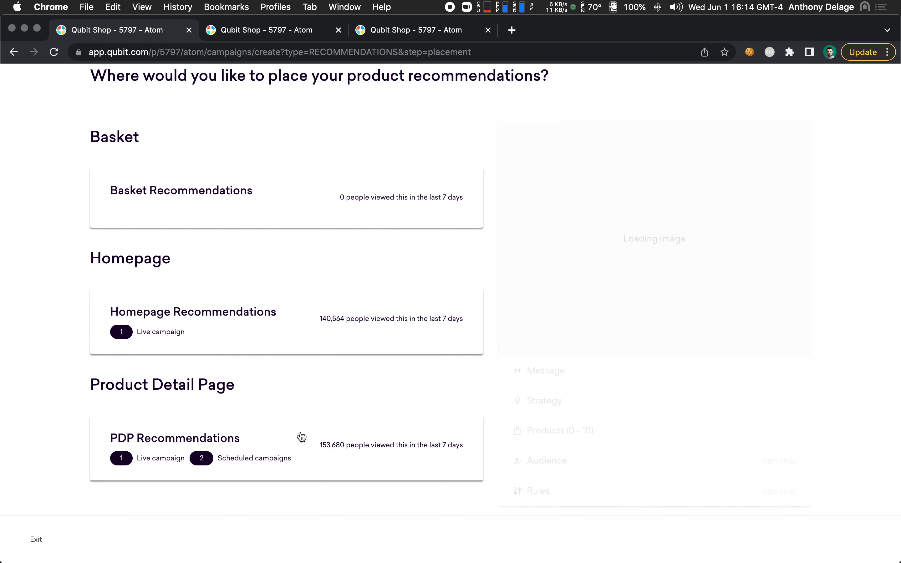
pyautogui.click(263, 451)
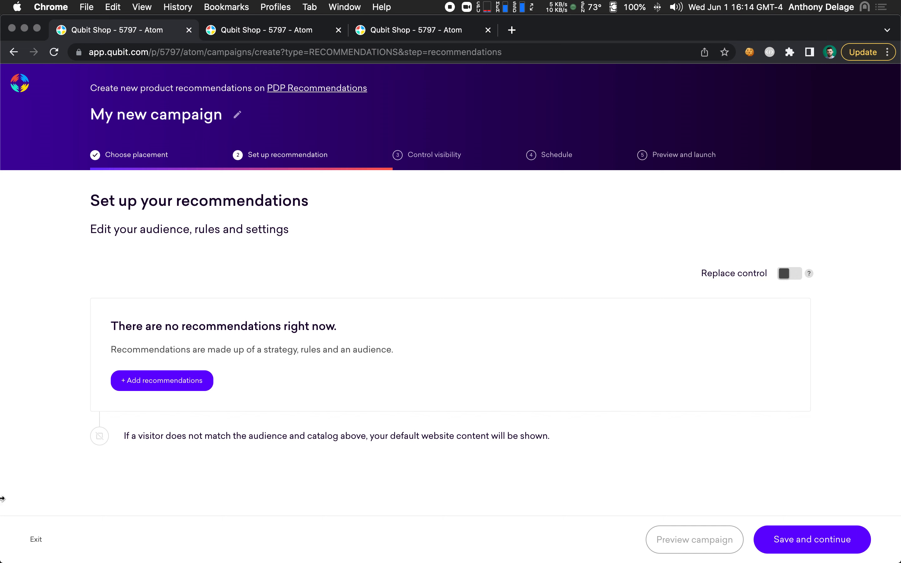
# Add recommendations for All visitors using Google Cloud's "Convert based on a product and your history" strategy with the default heading
pyautogui.click(147, 387)
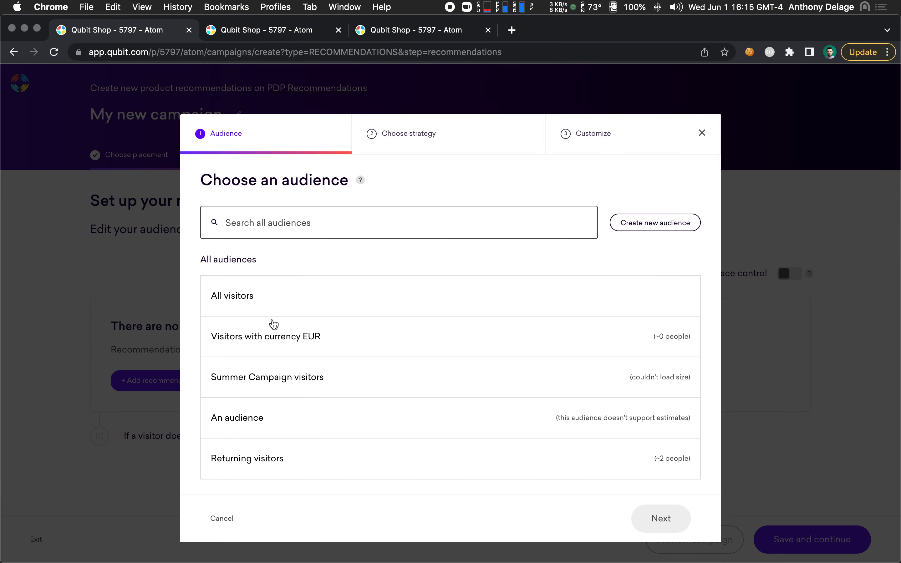
pyautogui.click(274, 300)
pyautogui.click(662, 523)
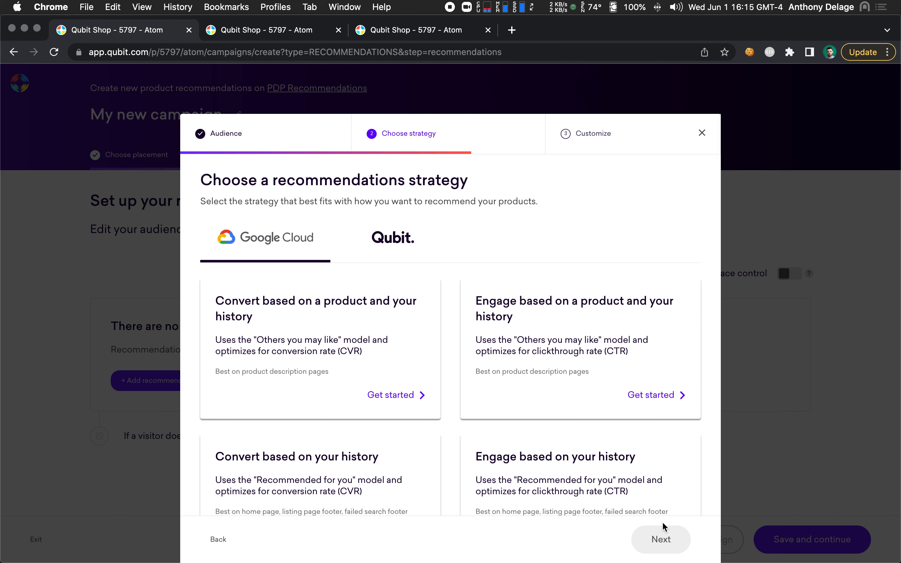
pyautogui.click(359, 363)
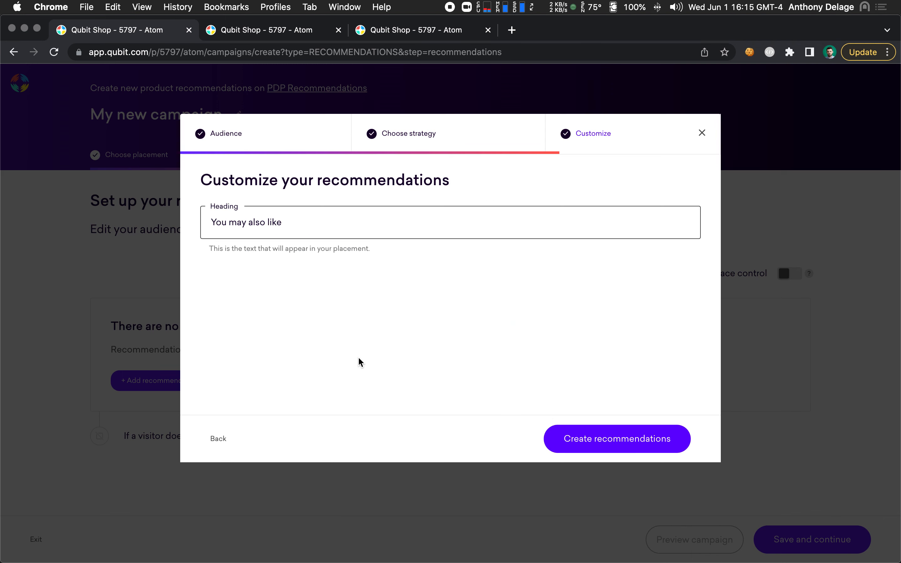
pyautogui.click(631, 437)
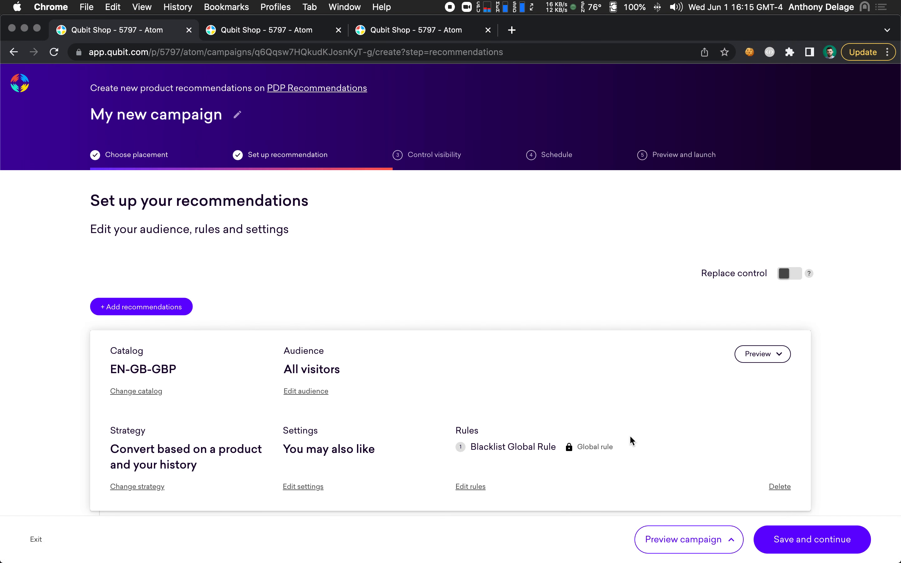
# Add recommendations for Returning visitors with the "Convert based on a product and your history" strategy and rank them above All visitors
pyautogui.scroll(-5, 629, 435)
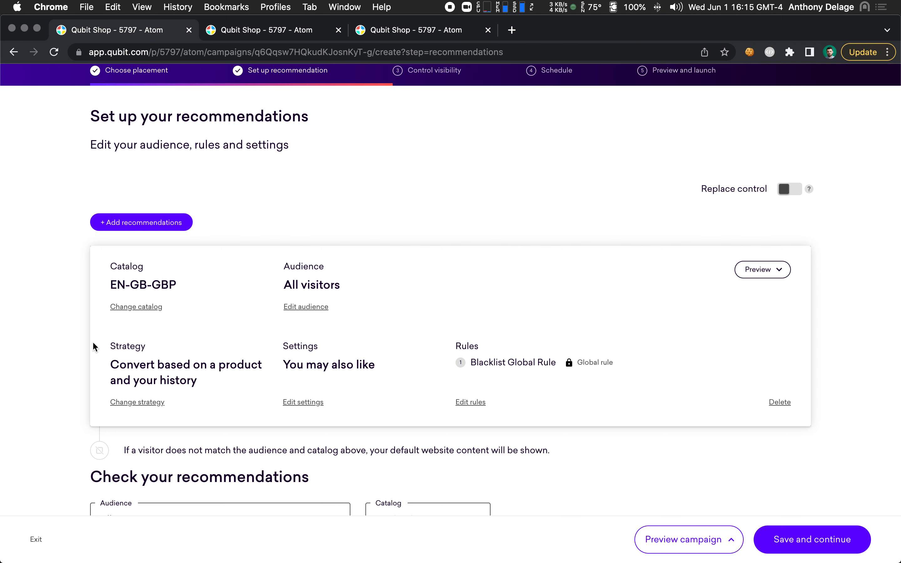
pyautogui.click(111, 228)
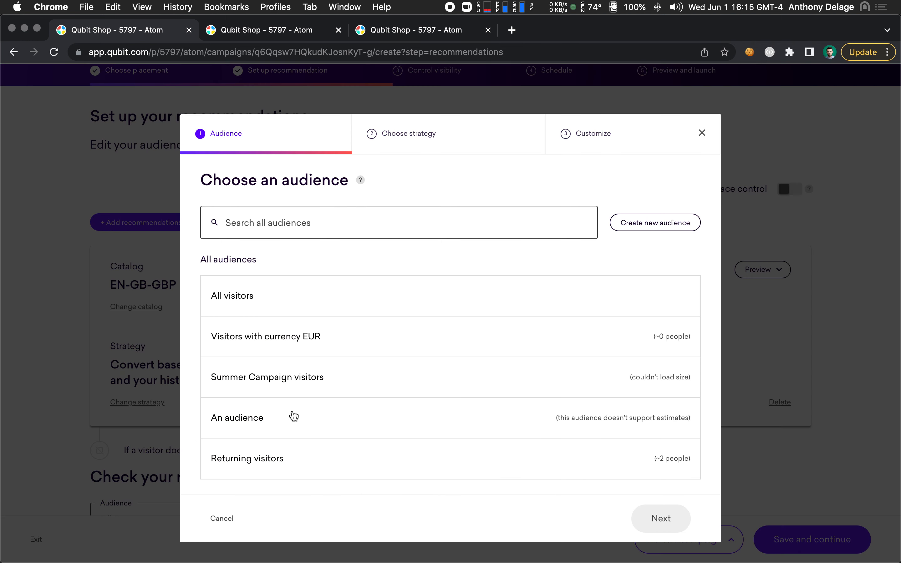
pyautogui.click(275, 471)
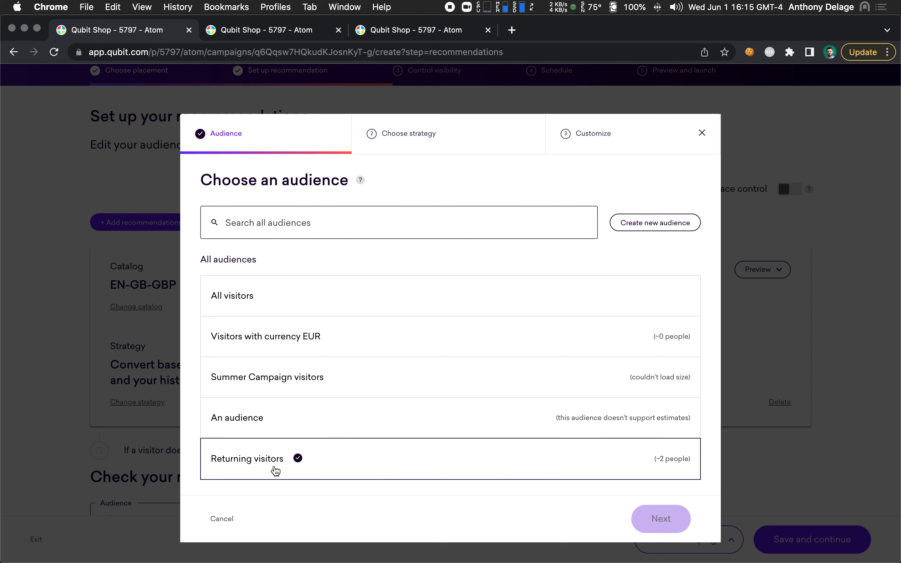
pyautogui.click(660, 518)
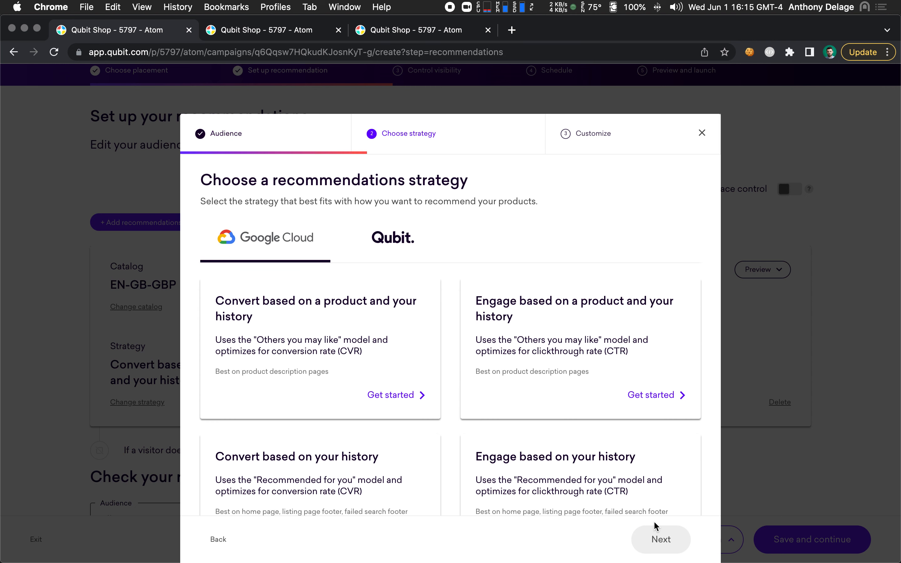
pyautogui.click(332, 341)
pyautogui.click(615, 439)
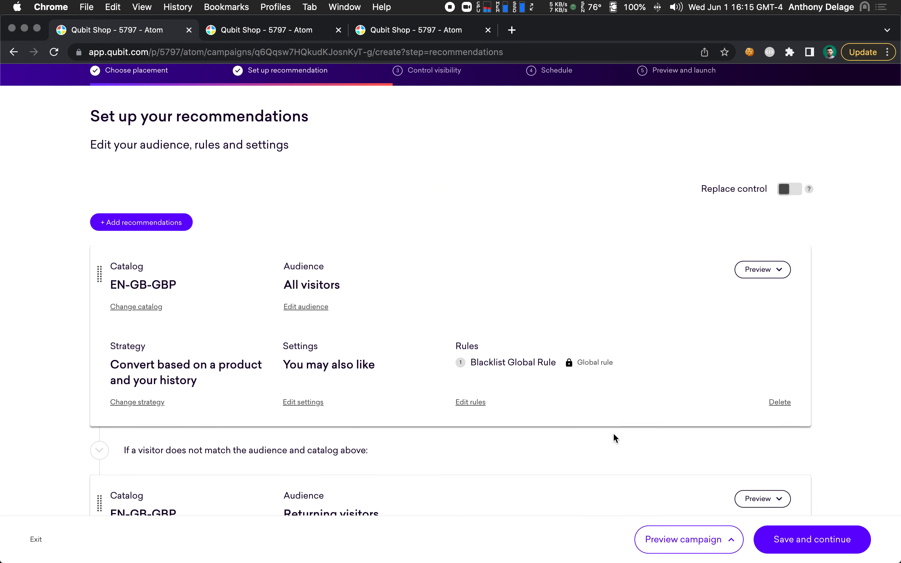
pyautogui.scroll(-3, 399, 350)
pyautogui.moveTo(161, 397); pyautogui.dragTo(181, 171)
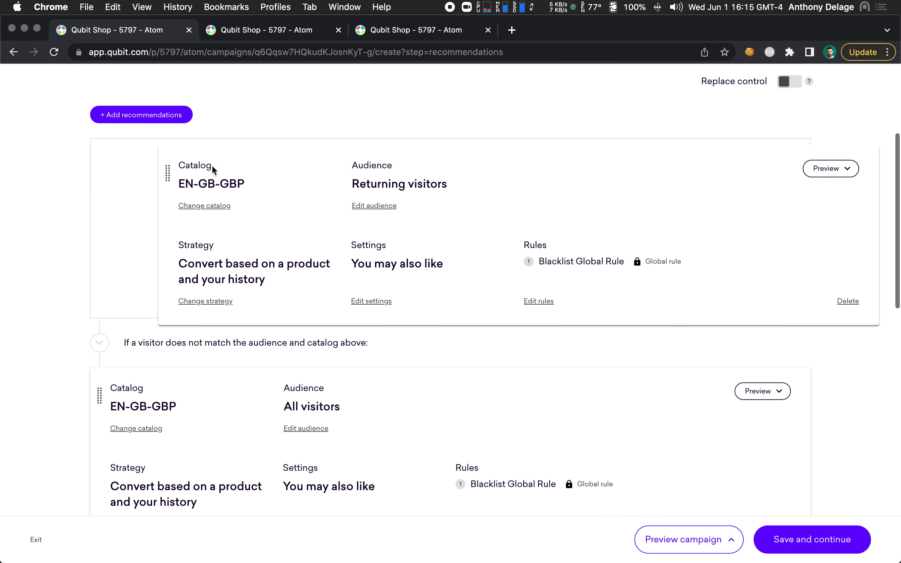
# Create a new rule for the Returning visitors recommendations and name it "Promote products over 100 GBP"
pyautogui.click(470, 298)
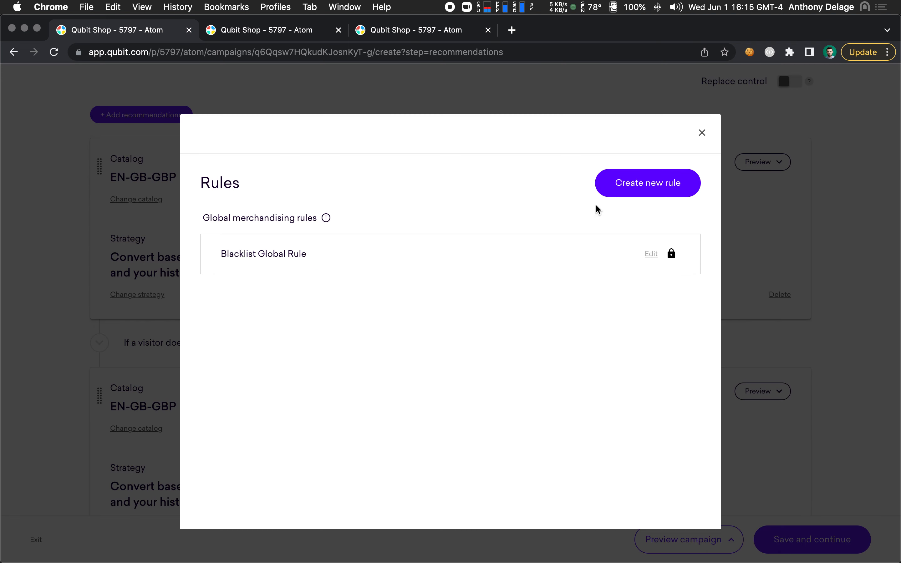
pyautogui.click(612, 193)
pyautogui.click(358, 244)
pyautogui.write('P')
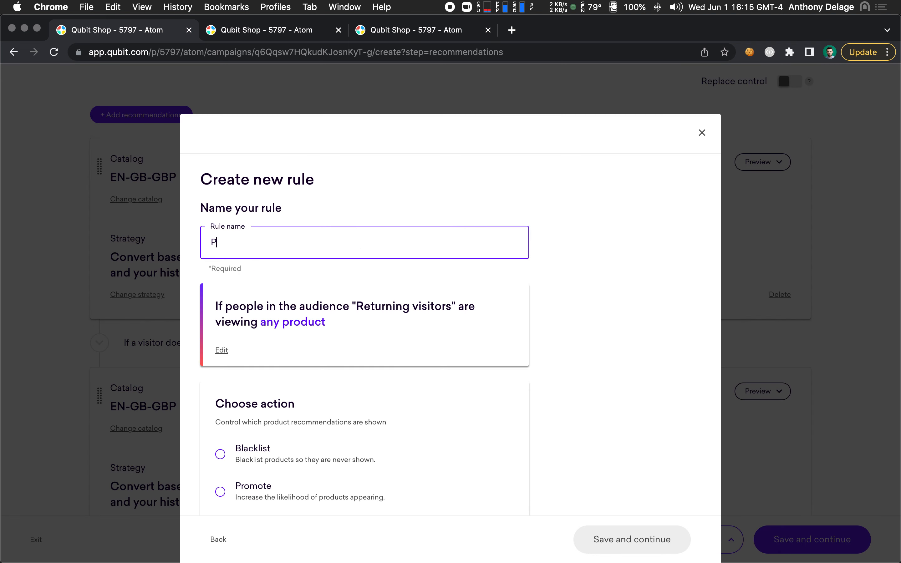
pyautogui.write('romote products 100')
pyautogui.hotkey('alt', 'Left')
pyautogui.write('over 100')
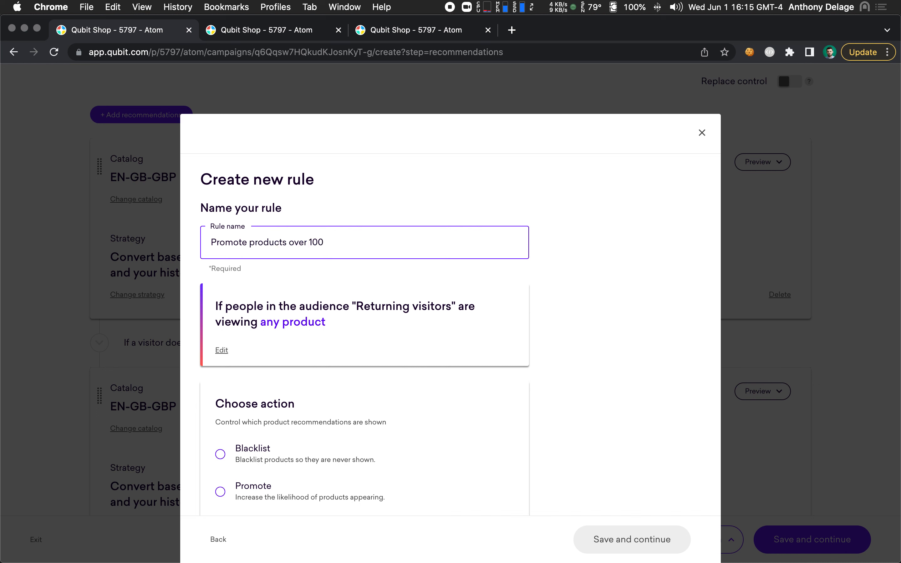
pyautogui.write(' GBP')
# Set the rule's action to Promote and open the attribute choices for its products
pyautogui.scroll(-4, 397, 249)
pyautogui.click(227, 348)
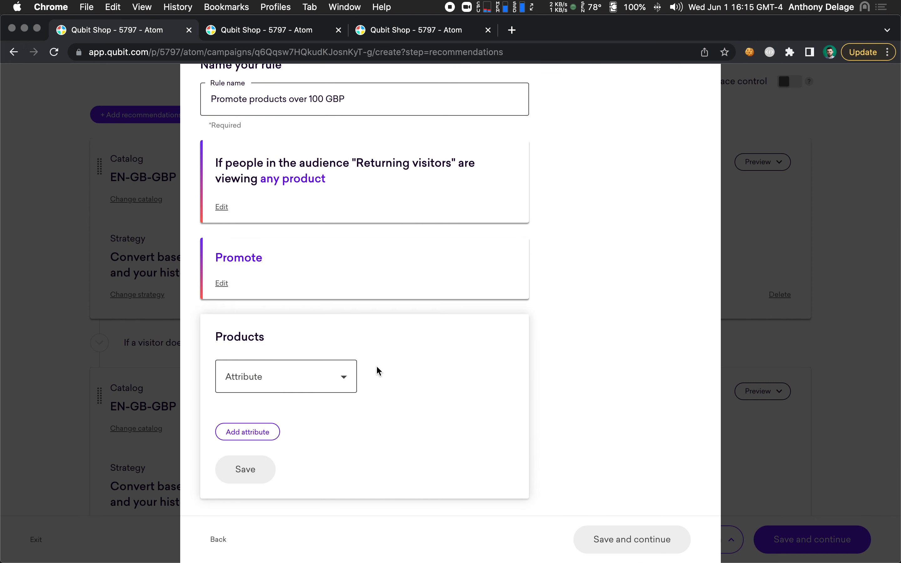
pyautogui.click(322, 385)
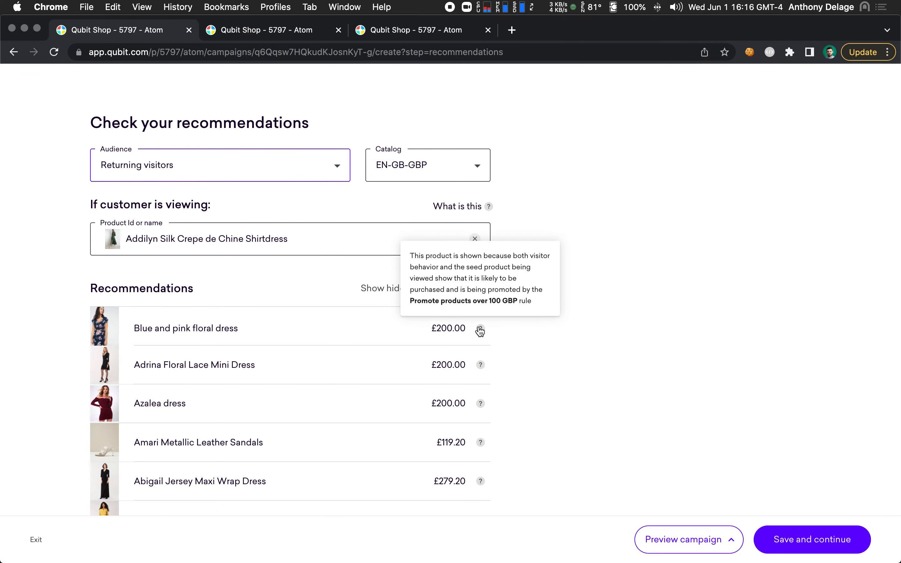
# Check why the Adrina Floral Lace Mini Dress is recommended and review the rules of both recommendation blocks
pyautogui.moveTo(482, 364)
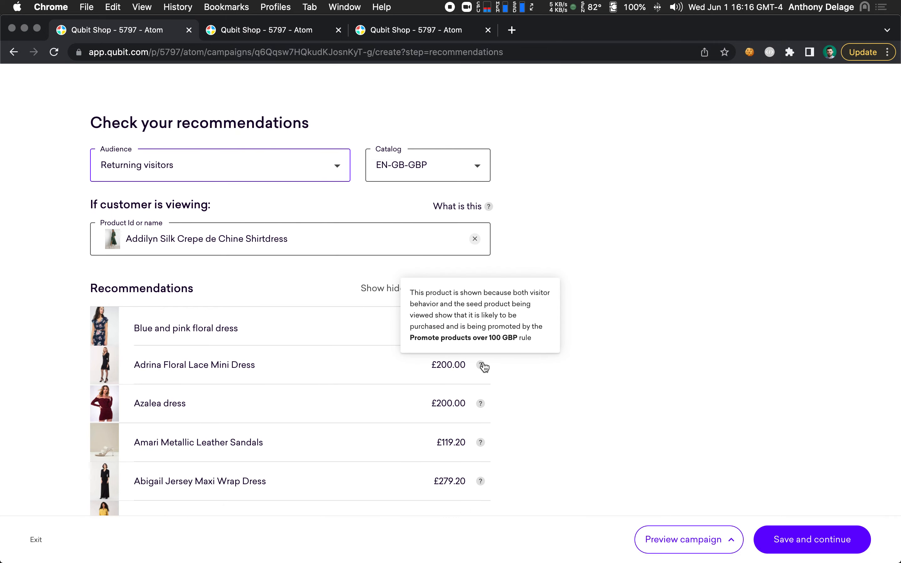
pyautogui.scroll(10, 580, 321)
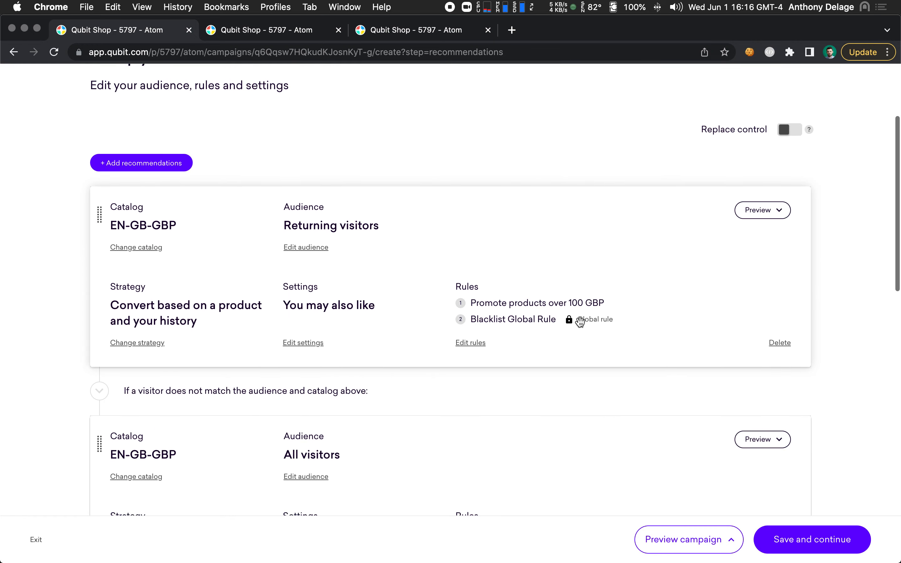
pyautogui.scroll(-1, 580, 322)
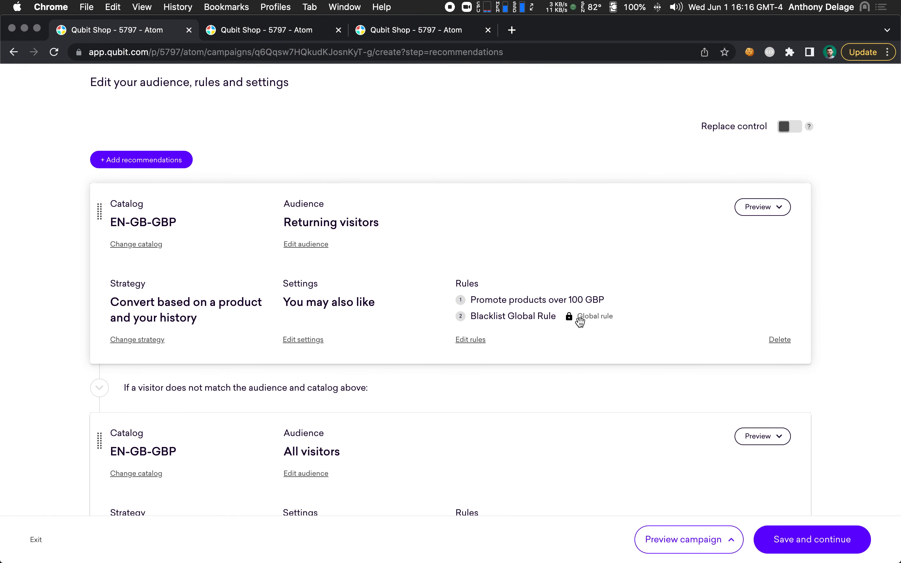
pyautogui.scroll(-4, 579, 321)
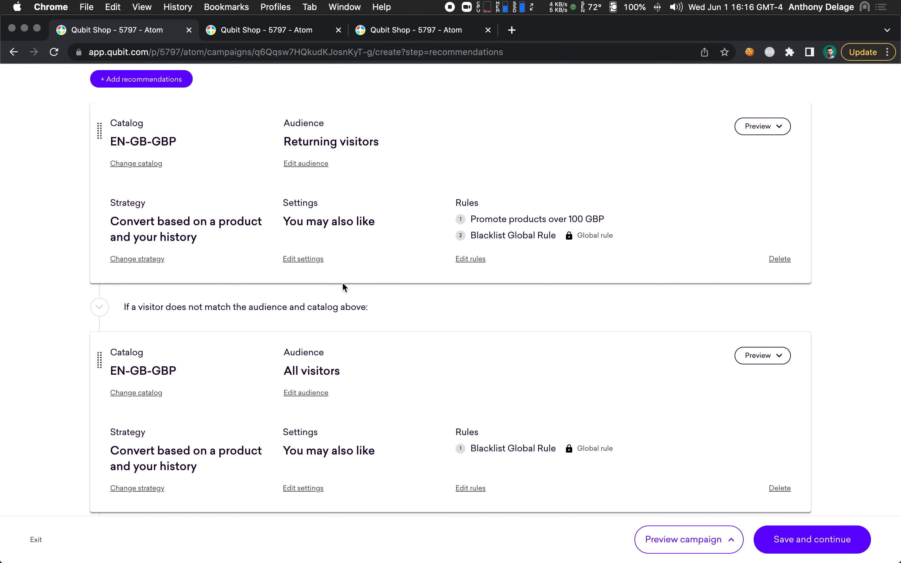
# Switch to the campaign open in the second browser tab and review its recommendations by catalog, audience, strategy and rules
pyautogui.click(250, 33)
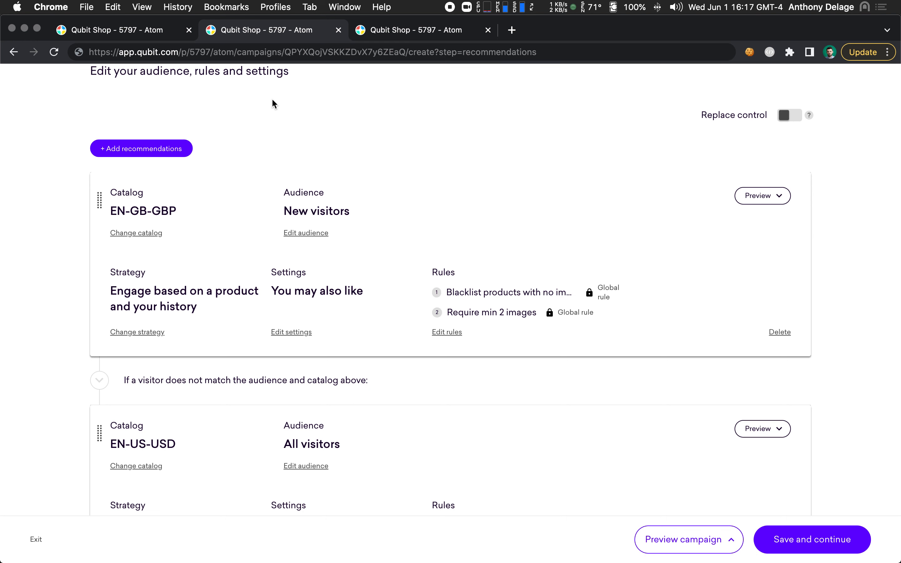
pyautogui.scroll(-2, 272, 98)
pyautogui.scroll(2, 271, 98)
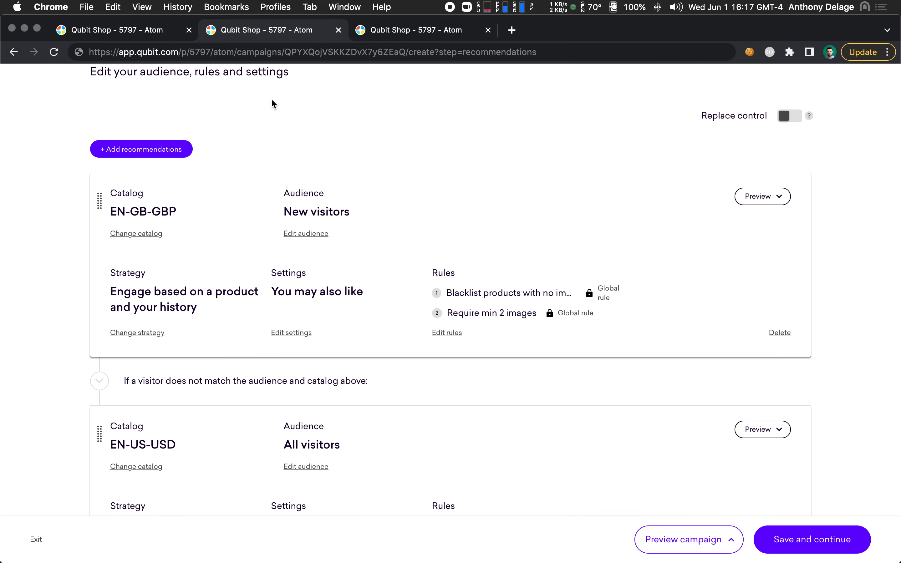
pyautogui.scroll(-20, 271, 97)
pyautogui.scroll(15, 272, 99)
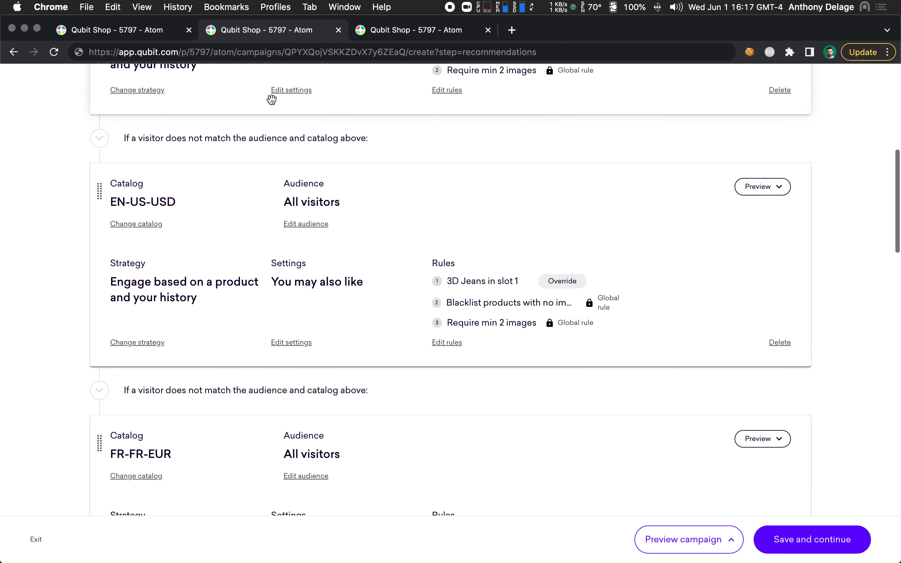
pyautogui.scroll(-4, 272, 100)
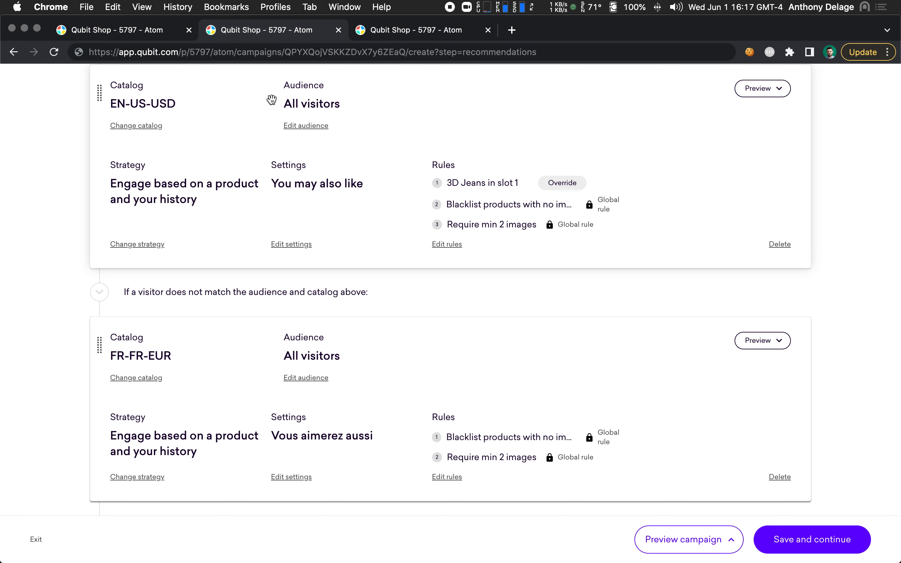
pyautogui.scroll(-20, 272, 99)
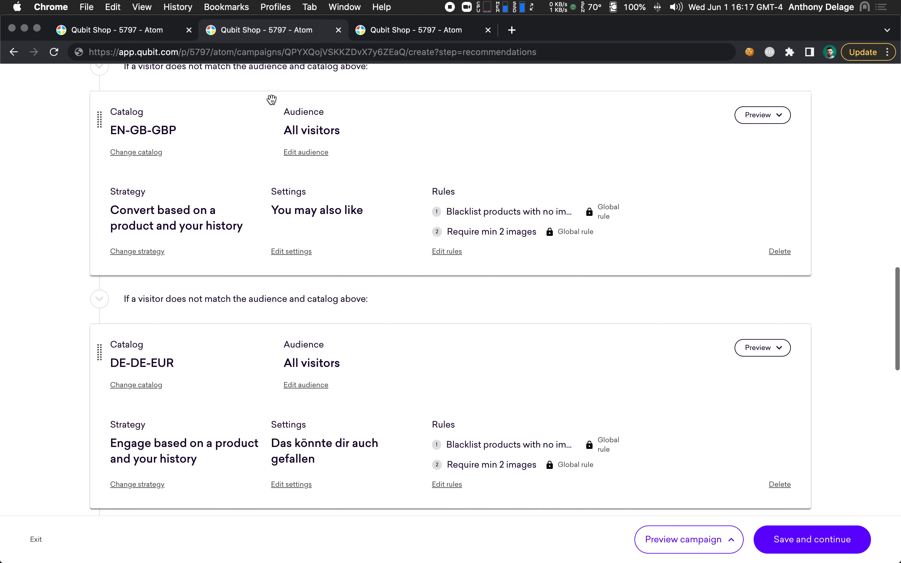
pyautogui.scroll(20, 272, 100)
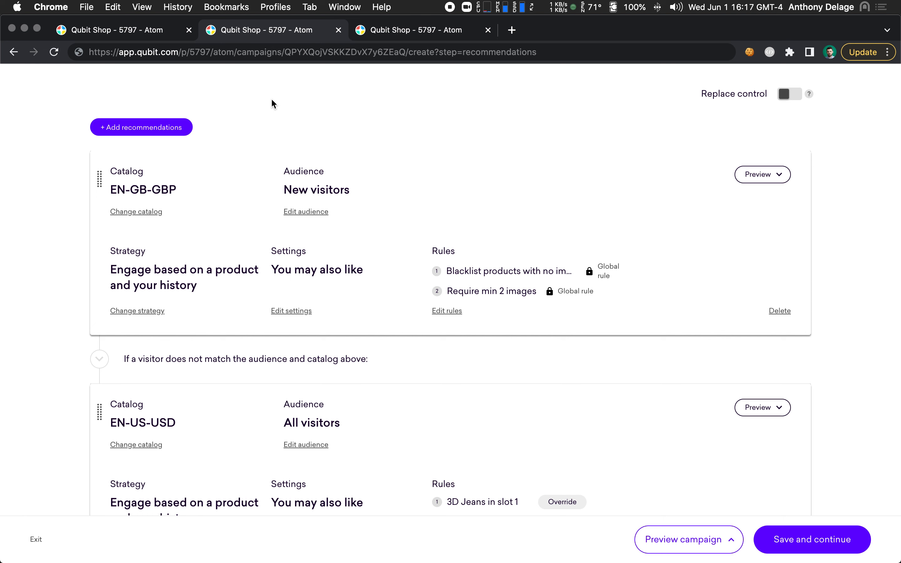
# Switch to the paused campaign's metrics in the third browser tab and examine its overall results and the breakdown by audience
pyautogui.click(387, 31)
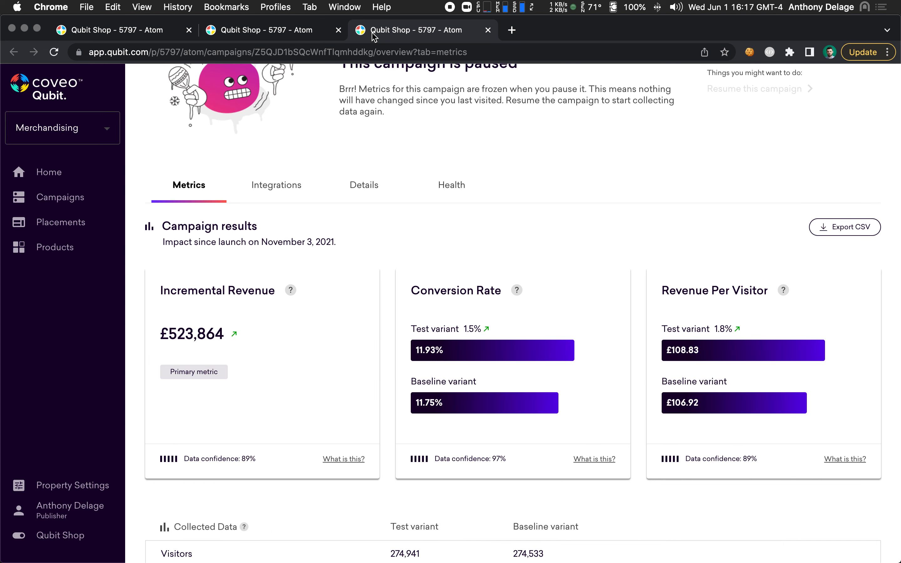
pyautogui.scroll(-2, 398, 195)
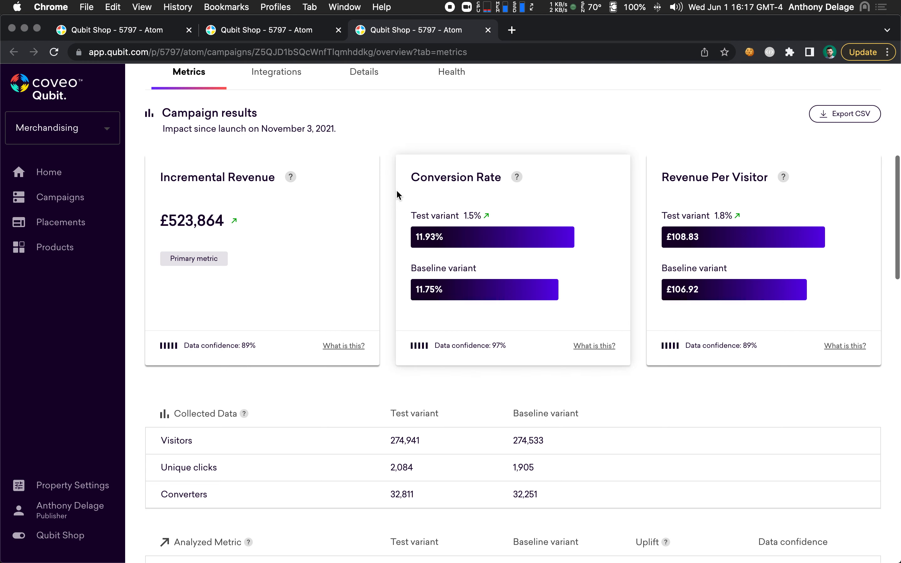
pyautogui.scroll(-1, 396, 189)
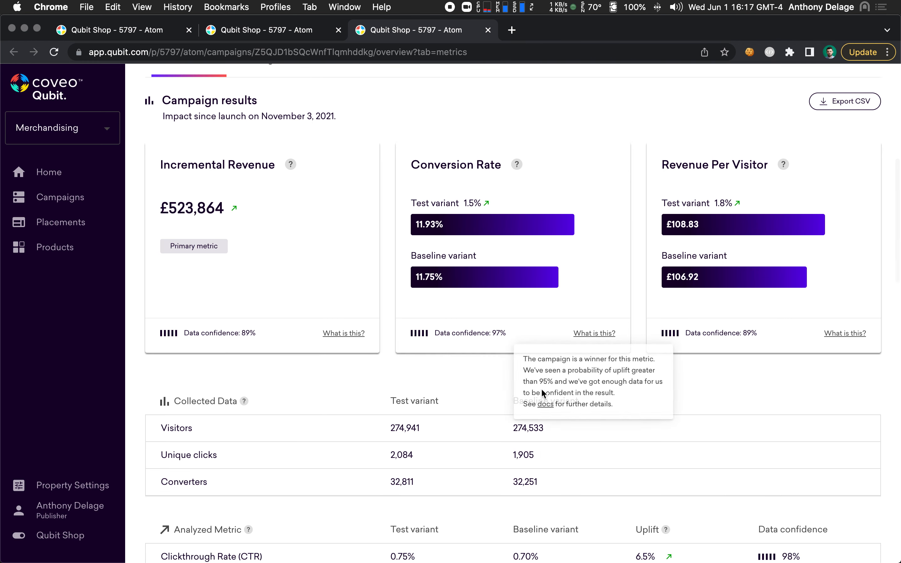
pyautogui.scroll(-5, 551, 365)
pyautogui.scroll(-1, 565, 341)
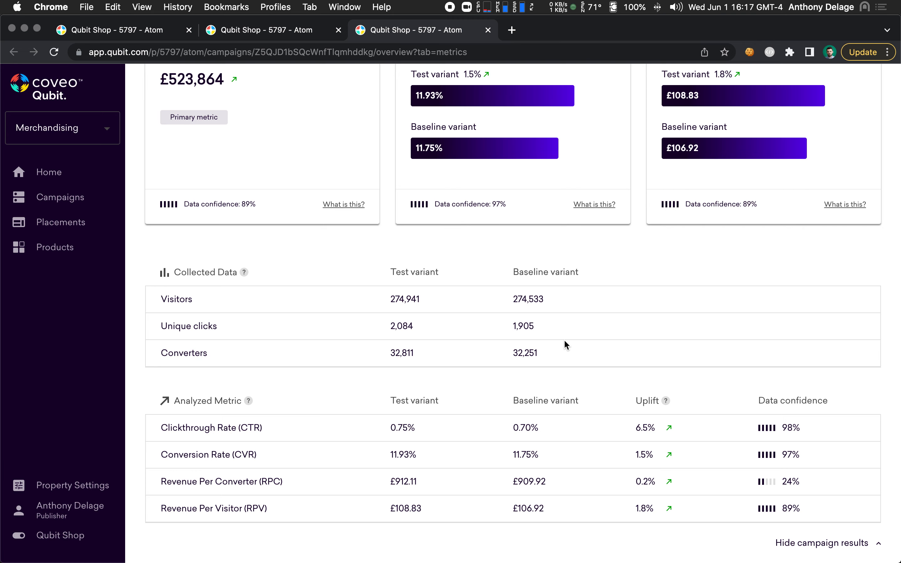
pyautogui.scroll(-20, 564, 339)
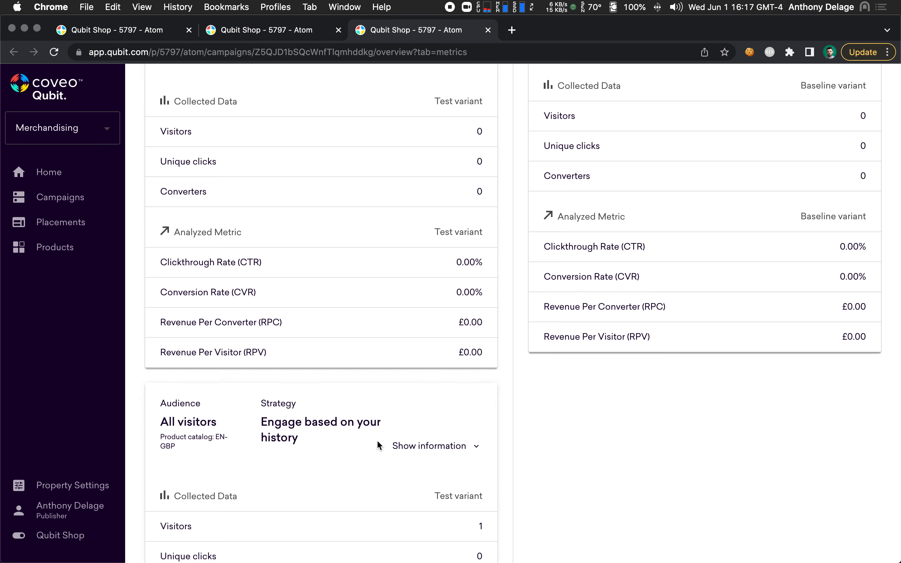
pyautogui.scroll(-3, 267, 358)
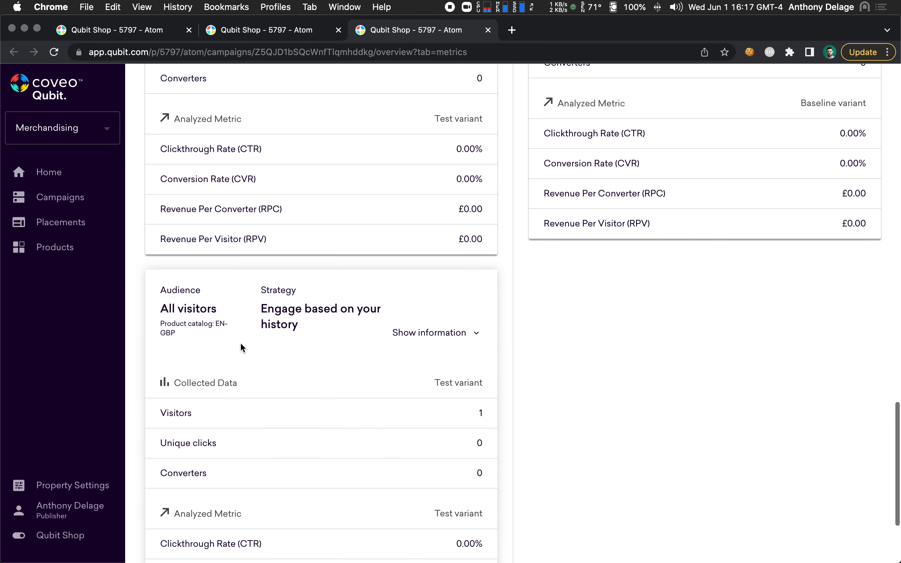
pyautogui.scroll(2, 240, 340)
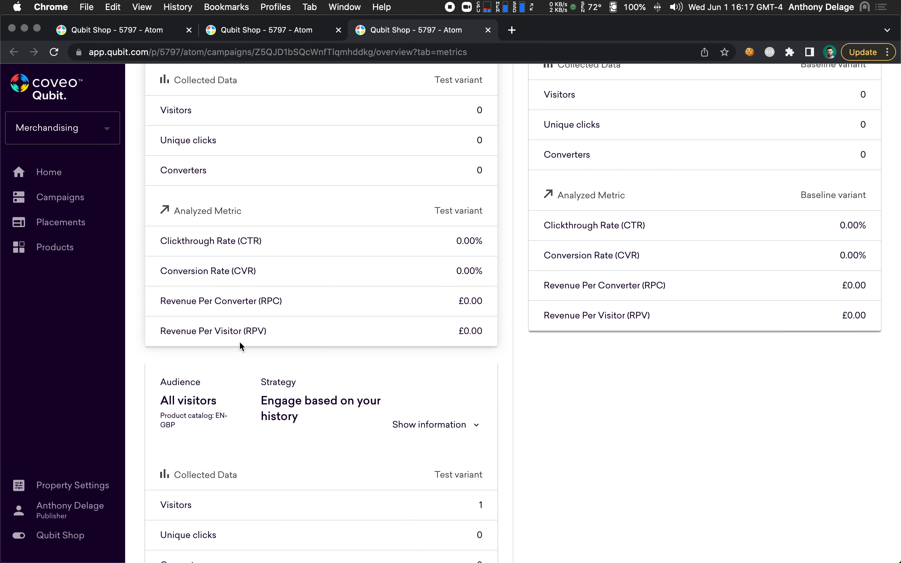
pyautogui.scroll(-3, 240, 343)
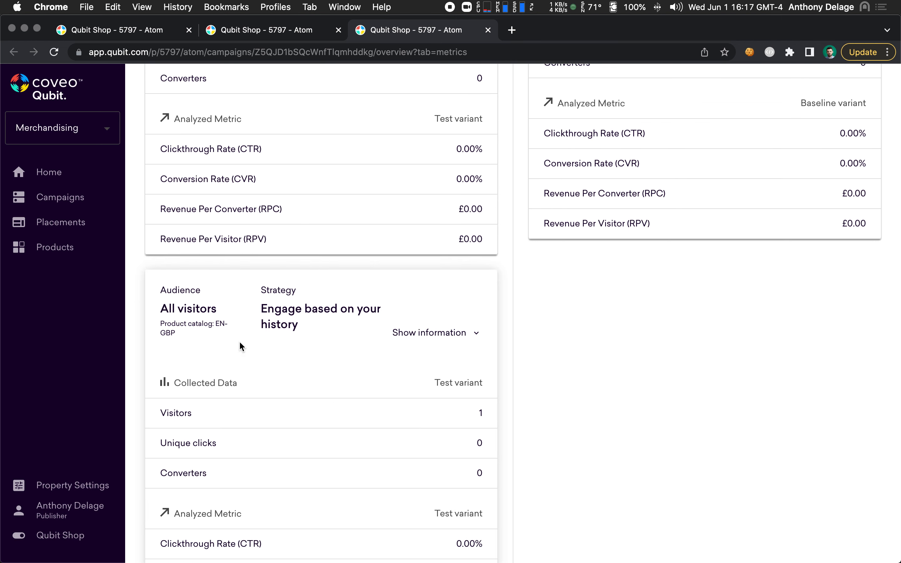
pyautogui.scroll(3, 239, 341)
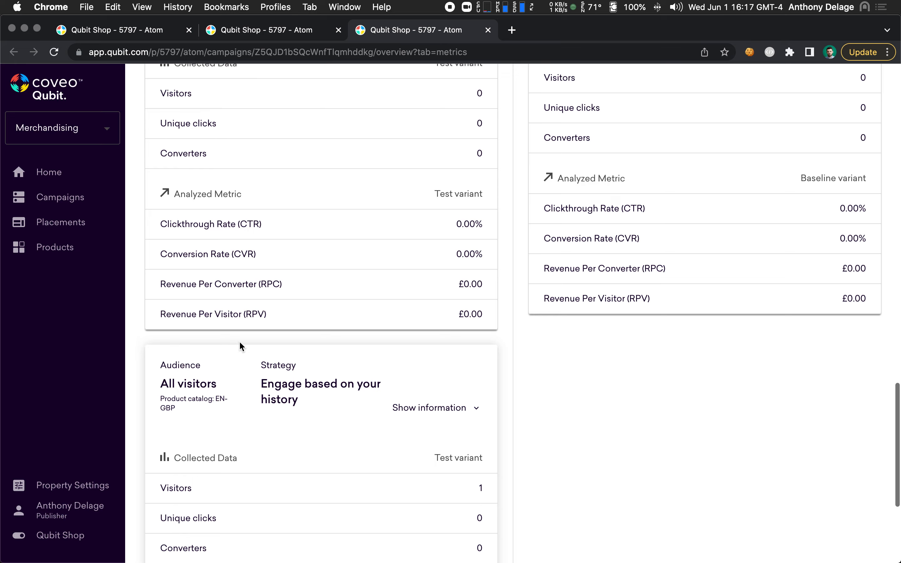